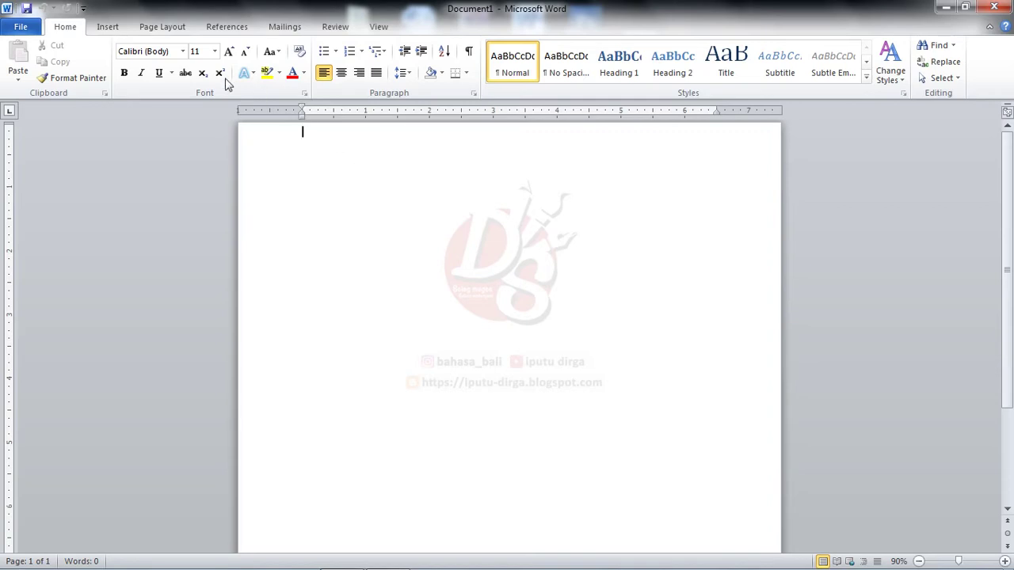
Step: Set the document's text font to Bali Simbar DJ at size 48
{"action": "left_click", "coordinate": [153, 57]}
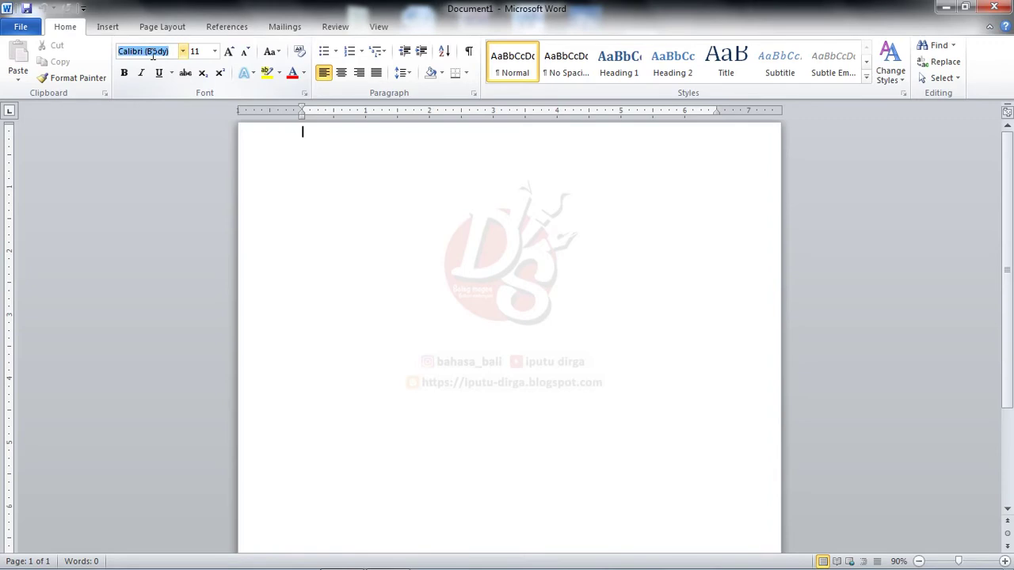
{"action": "type", "text": "Bali Simbar DJ"}
{"action": "key", "text": "Return"}
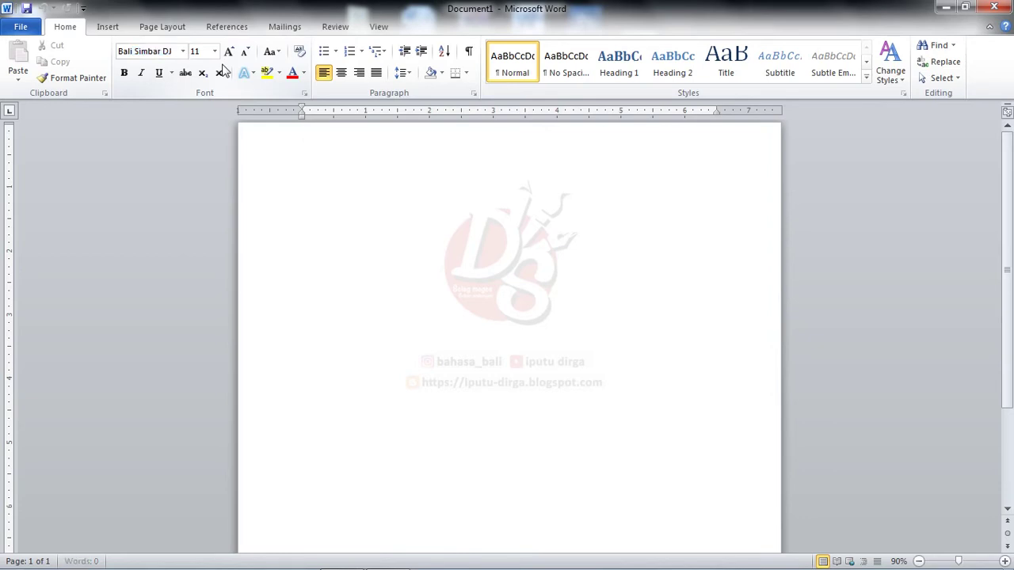
{"action": "left_click", "coordinate": [227, 52]}
{"action": "left_click", "coordinate": [214, 51]}
{"action": "left_click", "coordinate": [196, 244]}
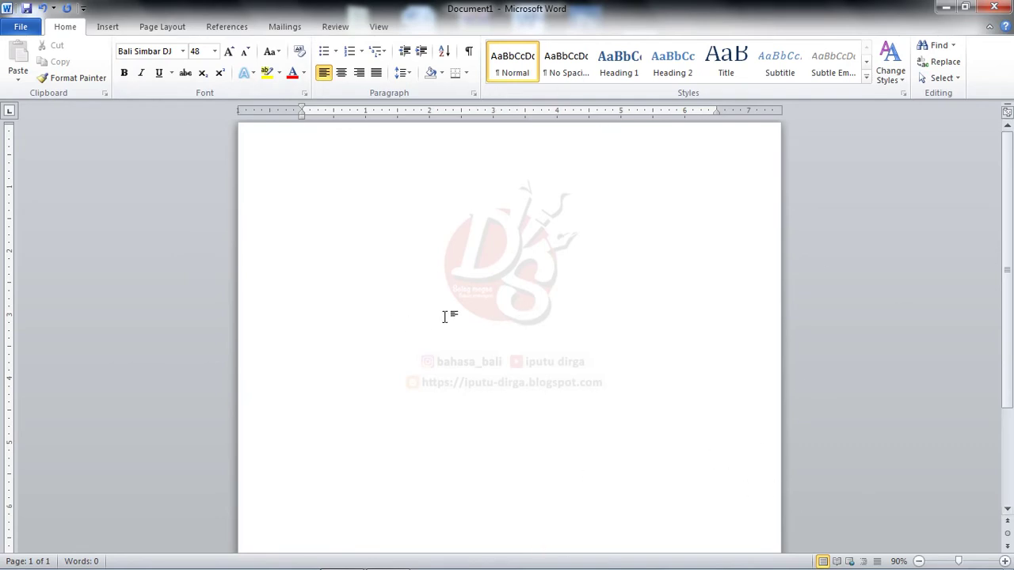
Step: Bring up the On-Screen Keyboard over the document and return the focus to the blank page
{"action": "mouse_move", "coordinate": [293, 548]}
{"action": "left_click", "coordinate": [255, 556]}
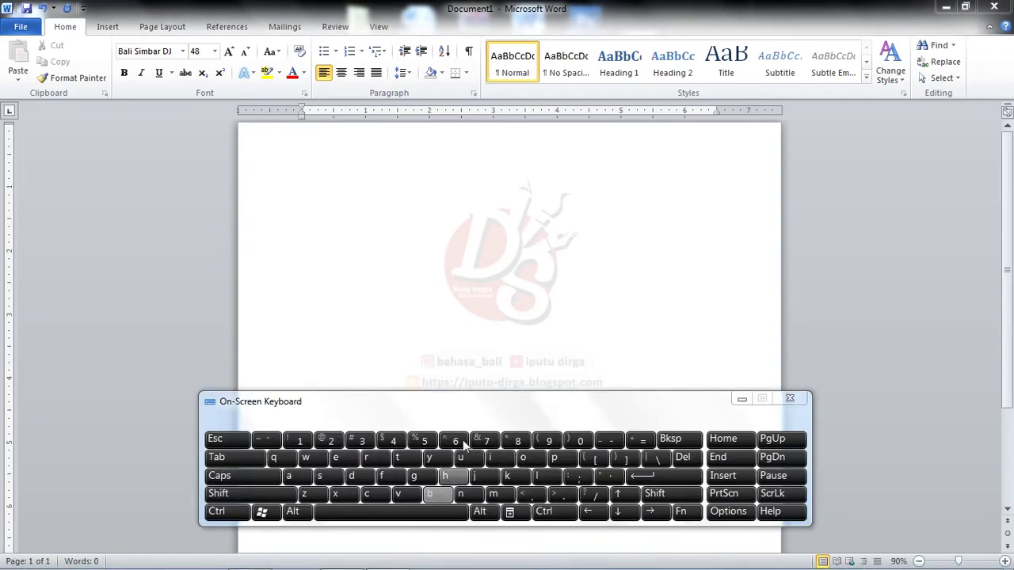
{"action": "left_click", "coordinate": [482, 396]}
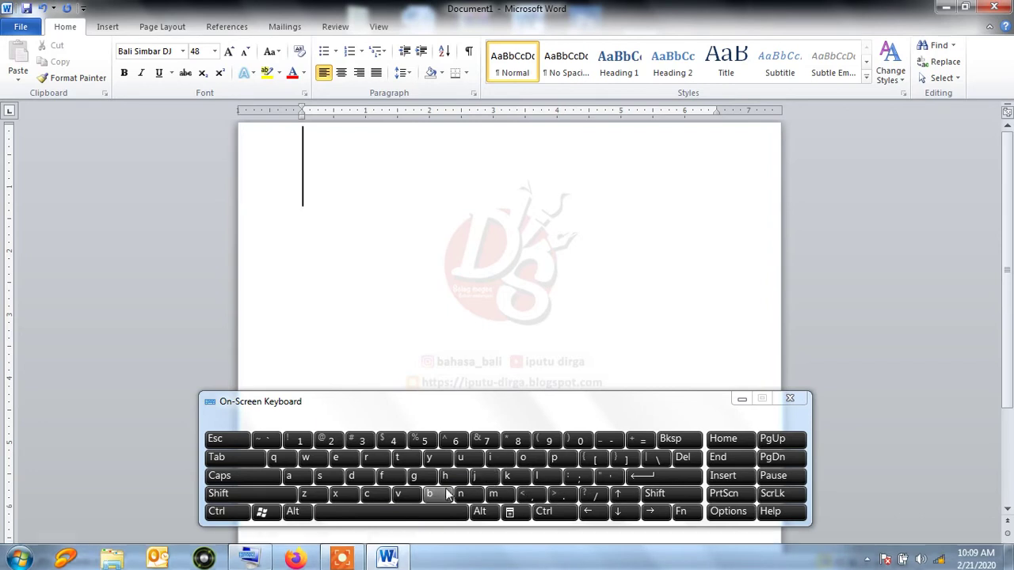
Step: Enter the test letters b and j with the On-Screen Keyboard and erase them from the page
{"action": "left_click", "coordinate": [436, 494]}
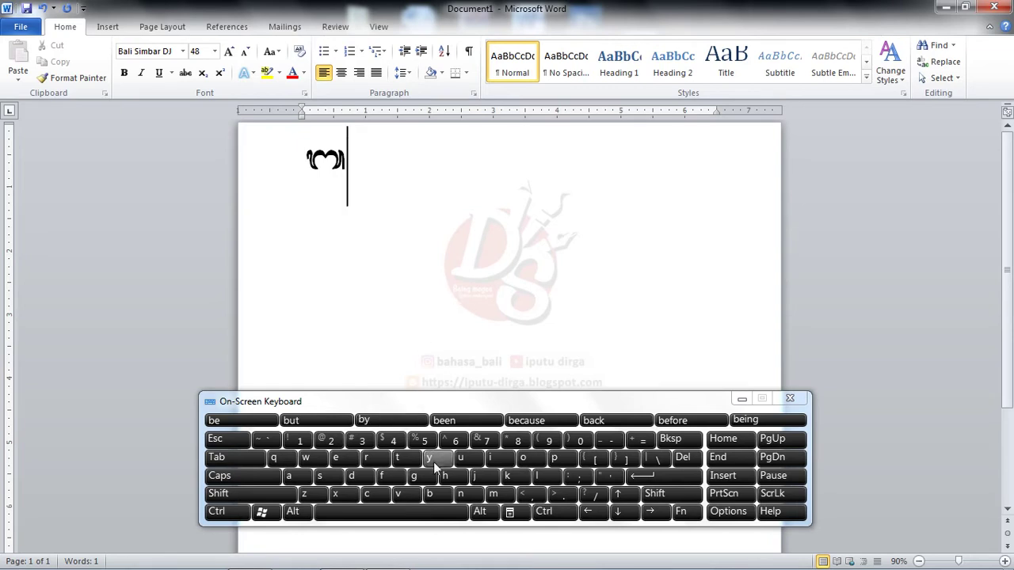
{"action": "left_click", "coordinate": [481, 478]}
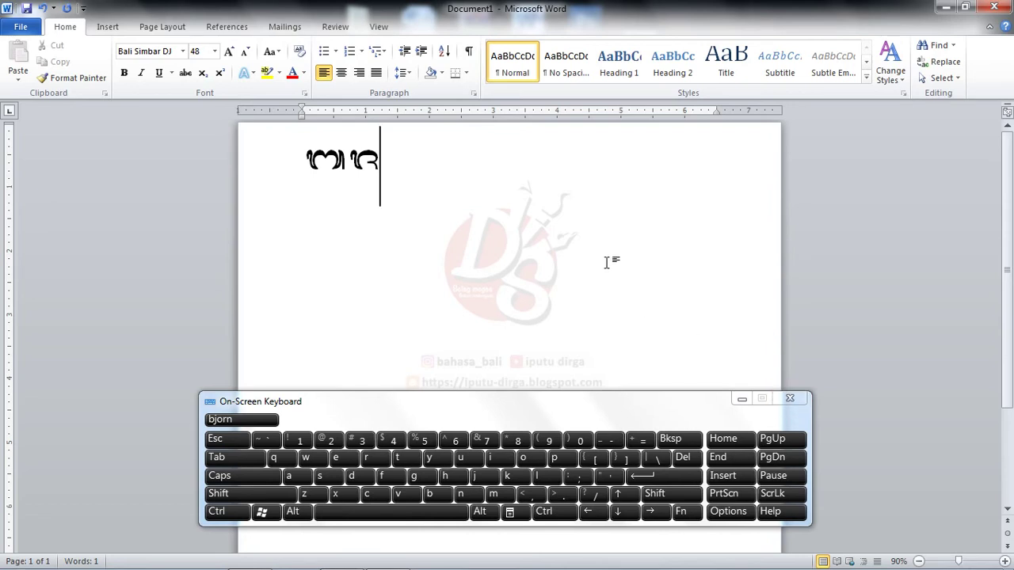
{"action": "key", "text": "BackSpace"}
{"action": "key", "text": "BackSpace"}
{"action": "key", "text": "BackSpace"}
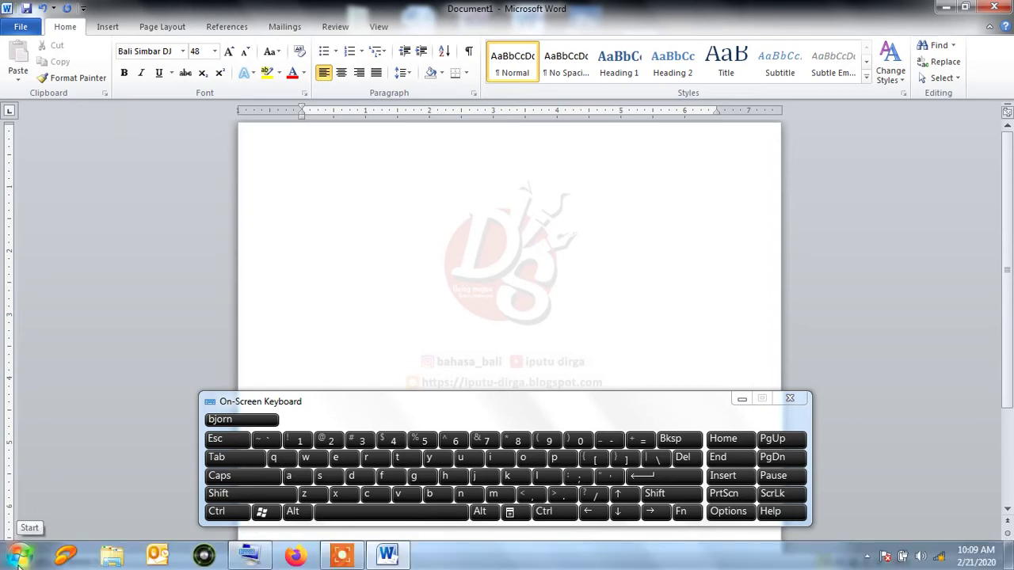
Step: Find and launch Keyman, and select its Bali Simbar Dwijendra keyboard
{"action": "left_click", "coordinate": [18, 557]}
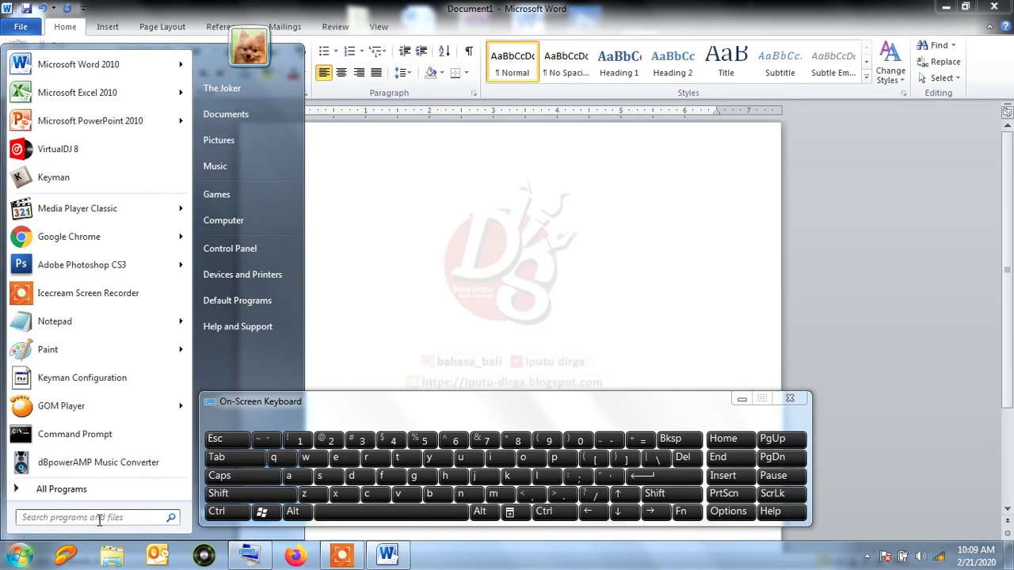
{"action": "type", "text": "keyman"}
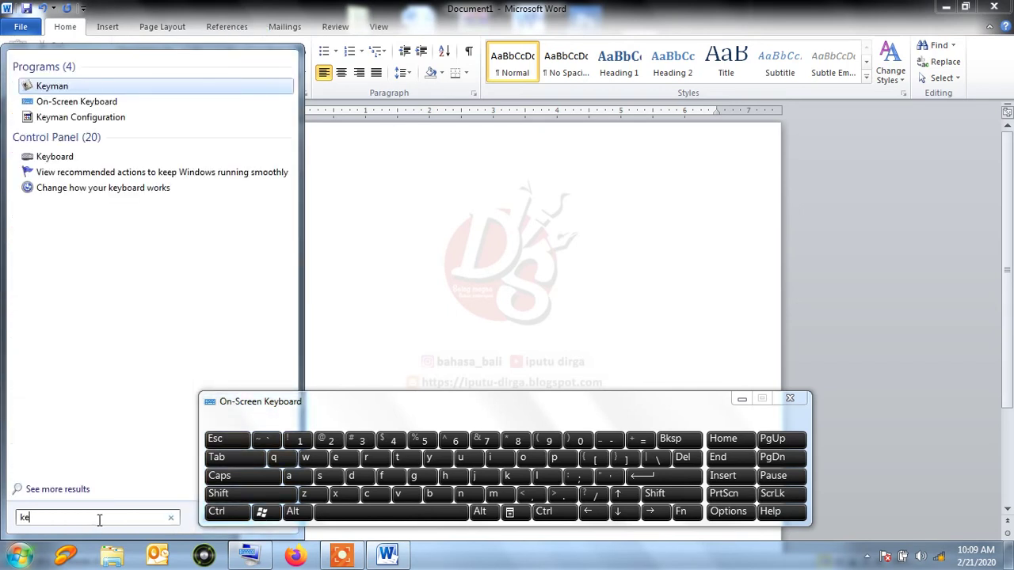
{"action": "left_click", "coordinate": [52, 87]}
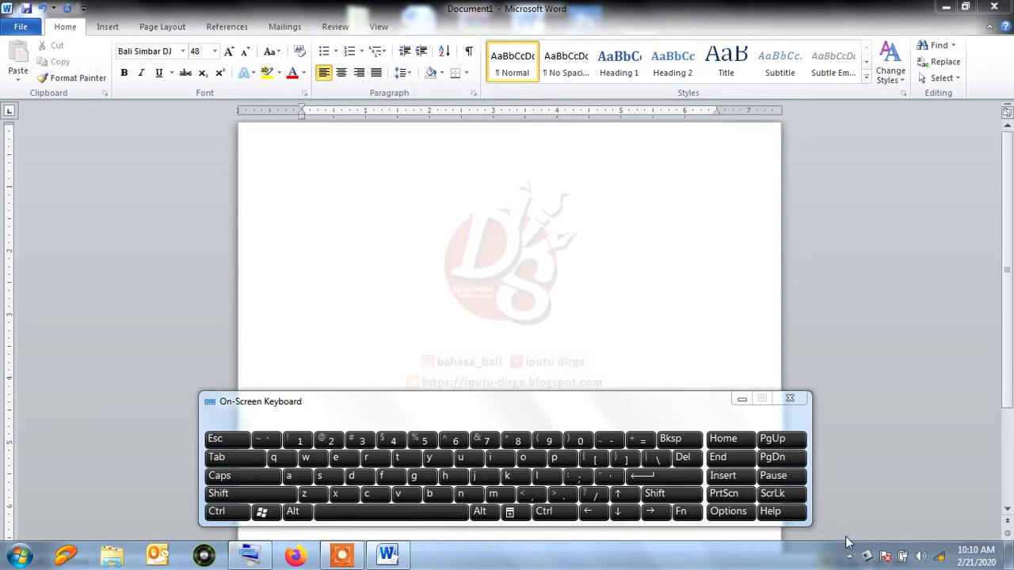
{"action": "left_click", "coordinate": [867, 557]}
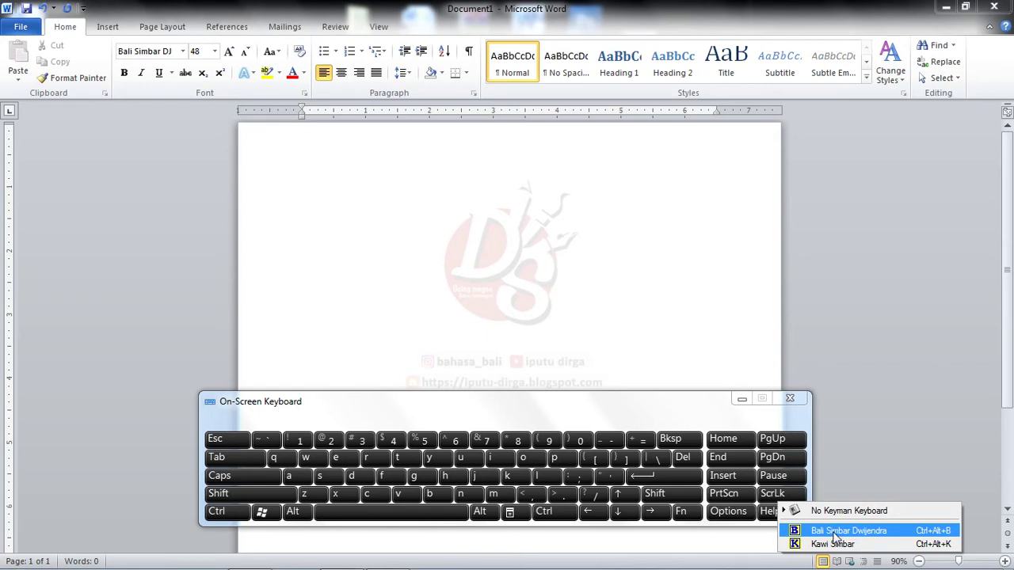
{"action": "left_click", "coordinate": [852, 536]}
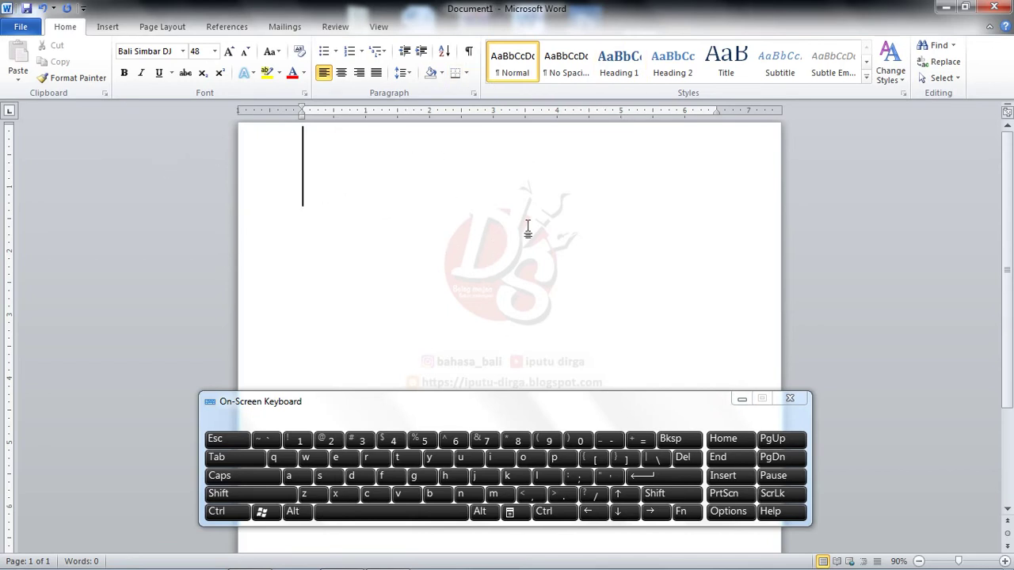
Step: Test the letter t, reselect the Bali Simbar Dwijendra keyboard, and replace the test letter with a fresh t
{"action": "left_click", "coordinate": [410, 457]}
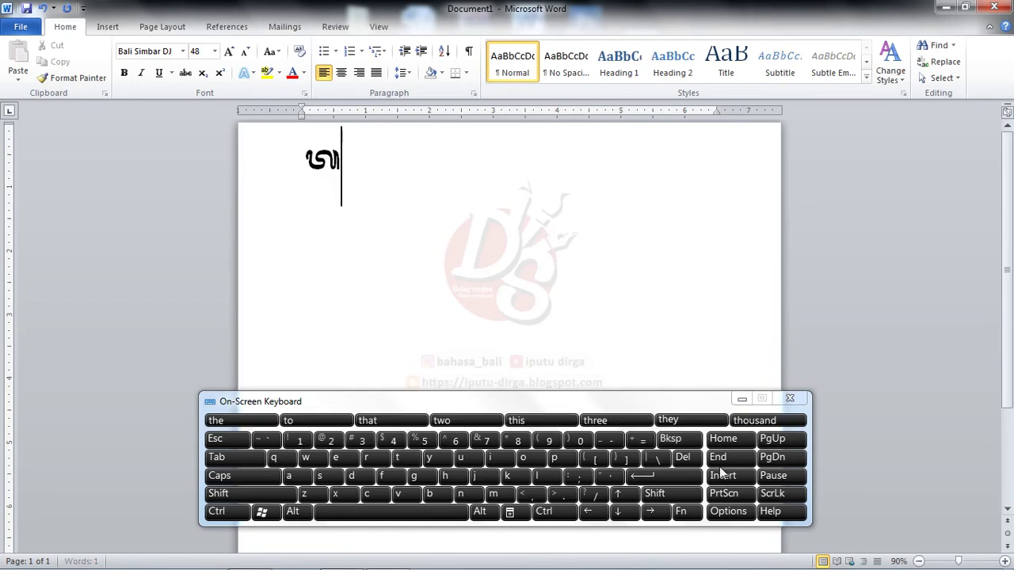
{"action": "left_click", "coordinate": [867, 559]}
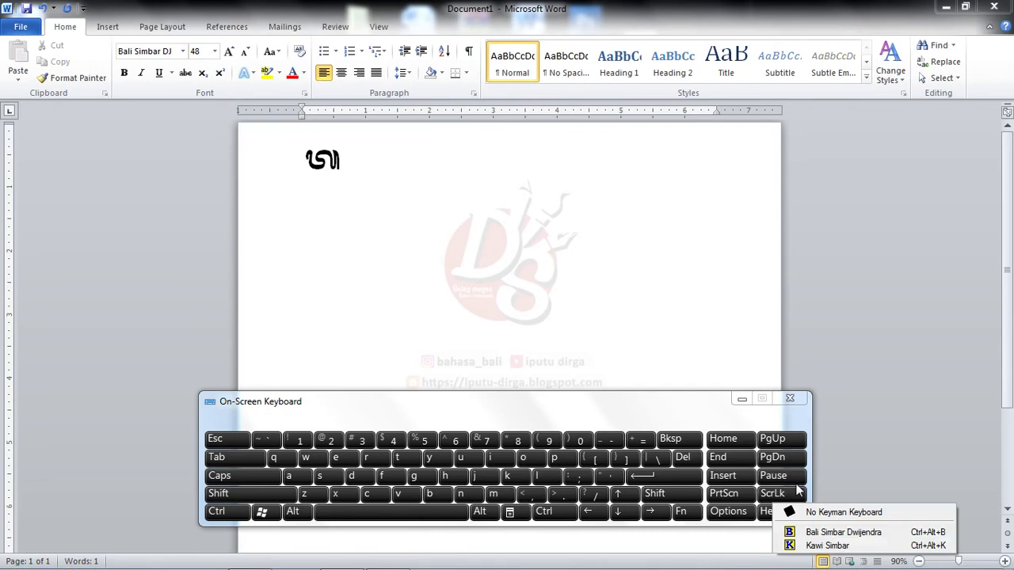
{"action": "left_click", "coordinate": [816, 533]}
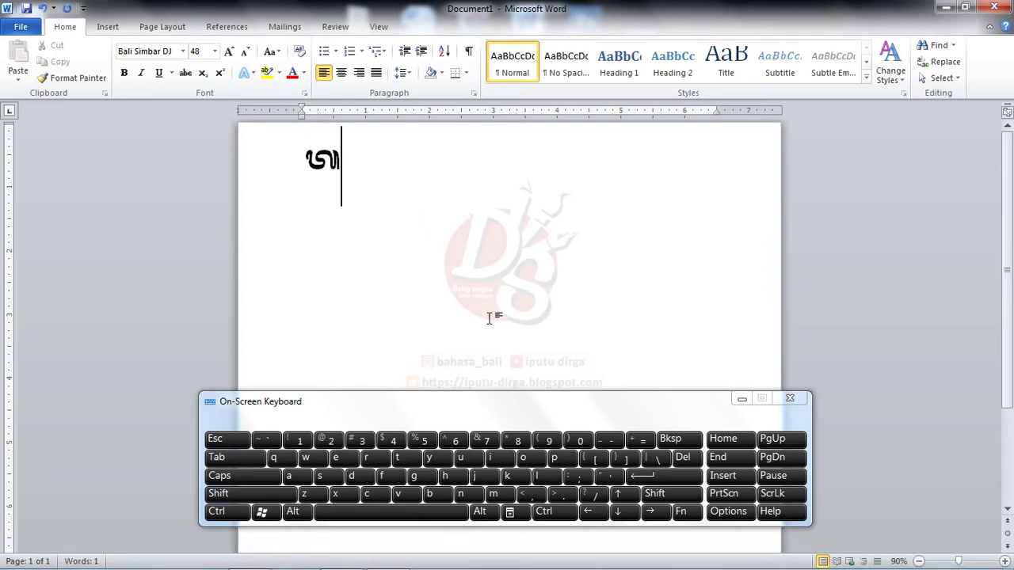
{"action": "key", "text": "BackSpace"}
{"action": "key", "text": "BackSpace"}
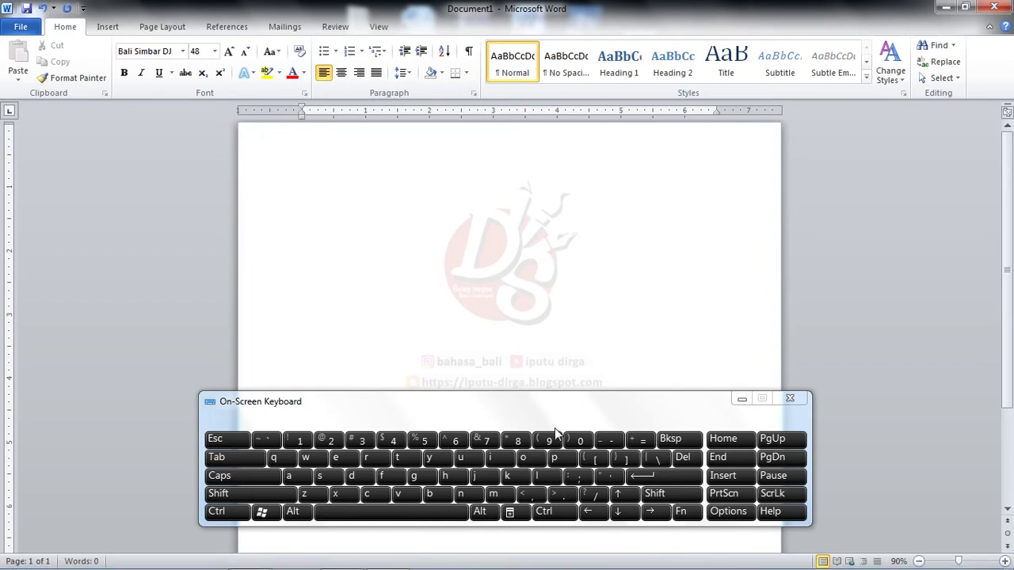
{"action": "left_click", "coordinate": [412, 459]}
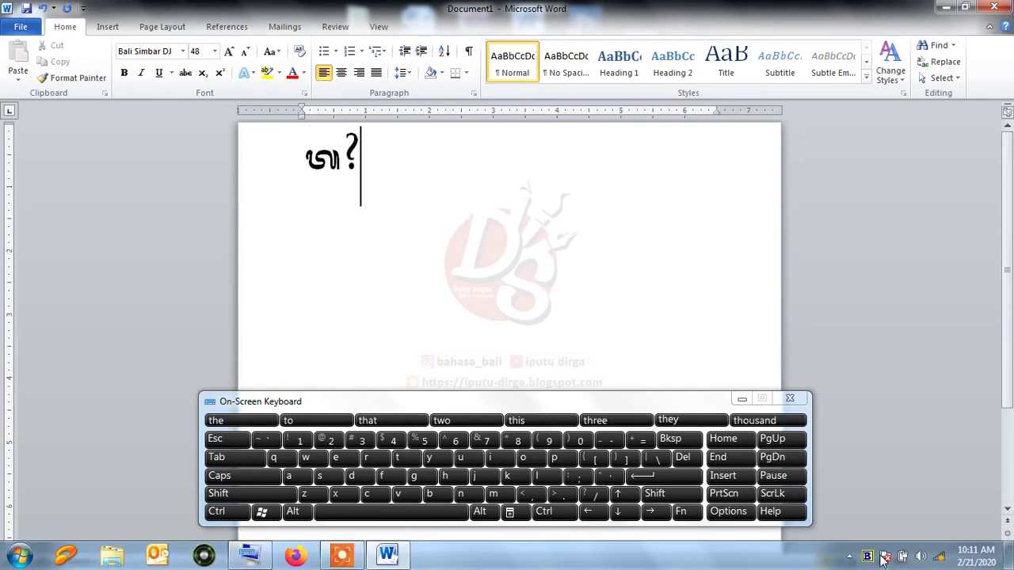
Step: Switch Keyman to No Keyman Keyboard, enter the letter t for comparison and erase it
{"action": "left_click", "coordinate": [883, 558]}
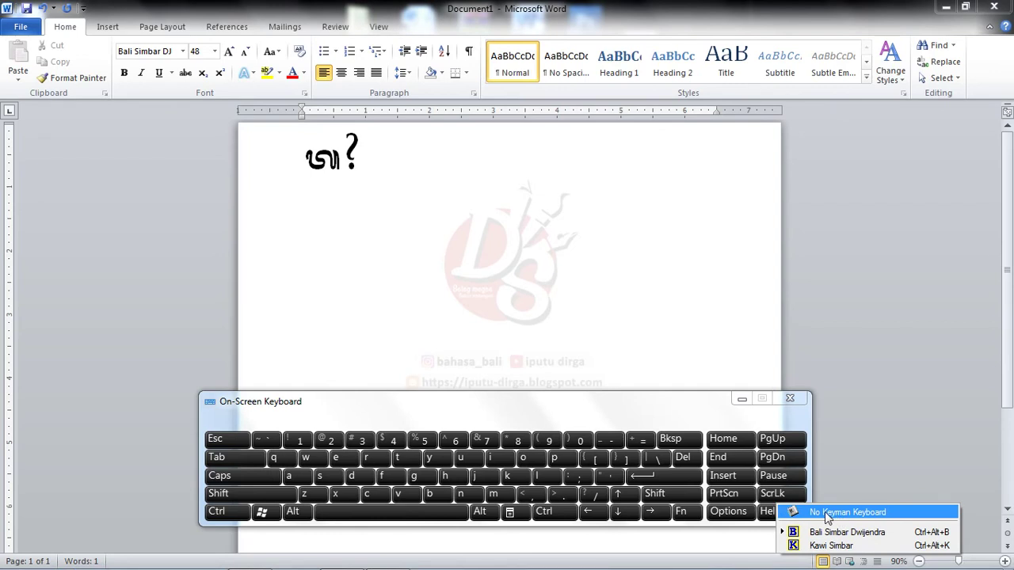
{"action": "left_click", "coordinate": [826, 513]}
{"action": "left_click", "coordinate": [410, 458]}
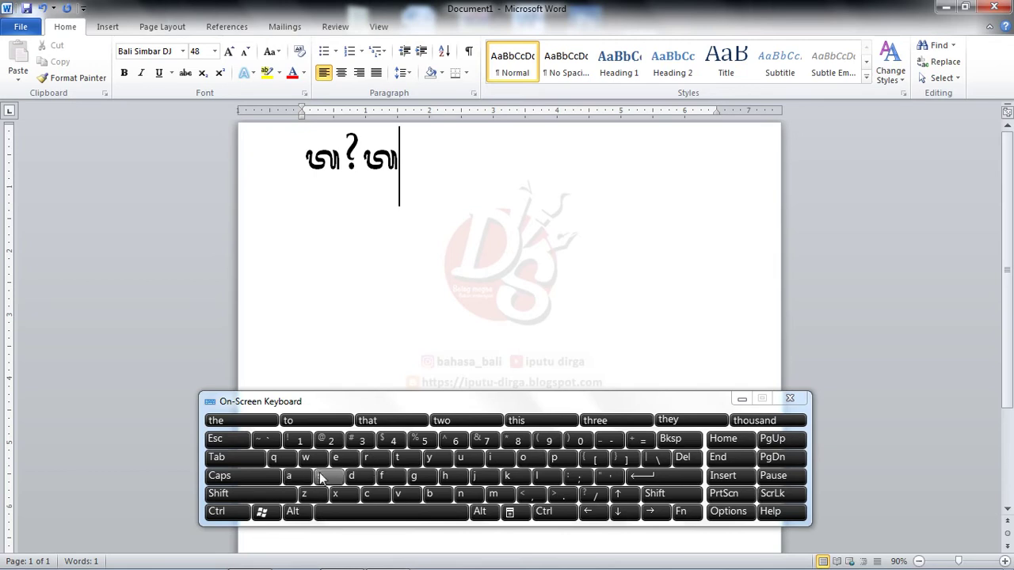
{"action": "left_click", "coordinate": [665, 440]}
Step: Enter the author's name as sample text on the first line without a Keyman keyboard
{"action": "left_click", "coordinate": [379, 477]}
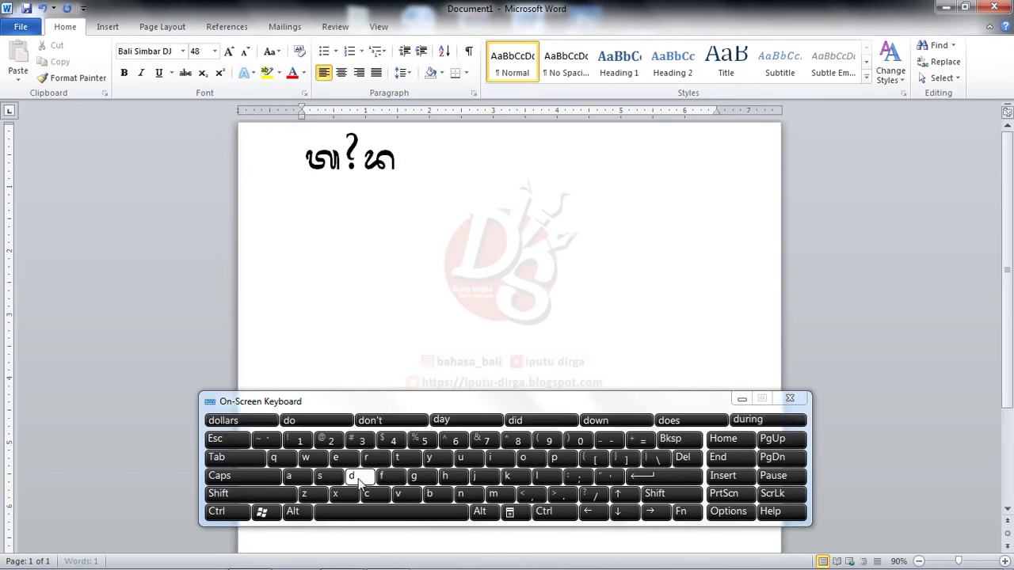
{"action": "left_click", "coordinate": [492, 461]}
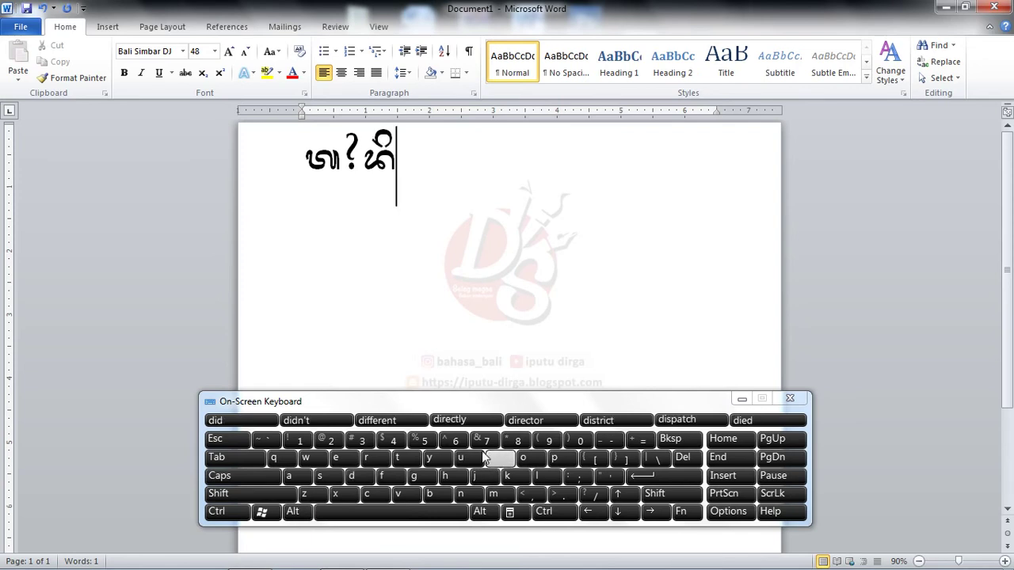
{"action": "left_click", "coordinate": [375, 461]}
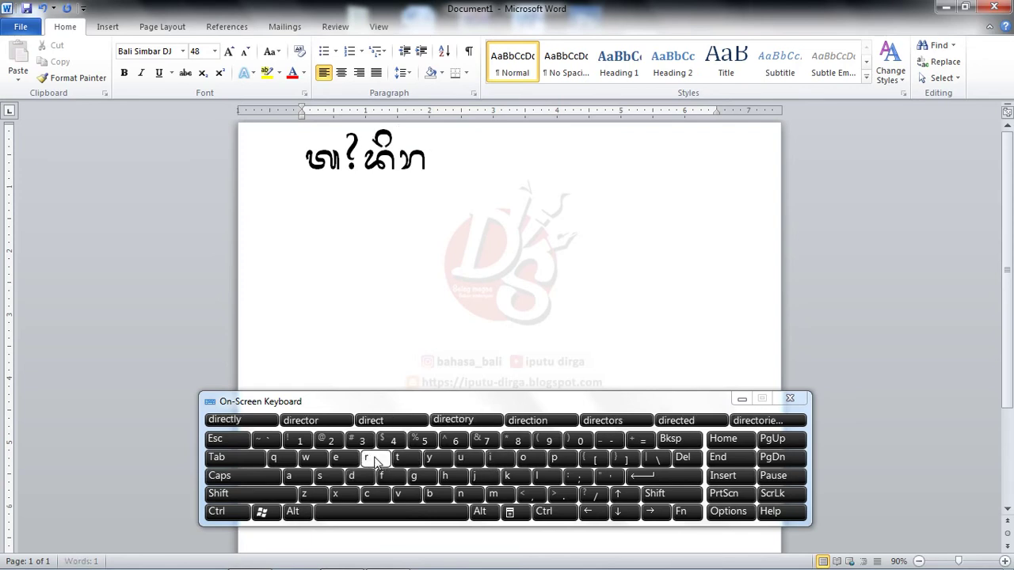
{"action": "left_click", "coordinate": [416, 476]}
{"action": "left_click", "coordinate": [297, 476]}
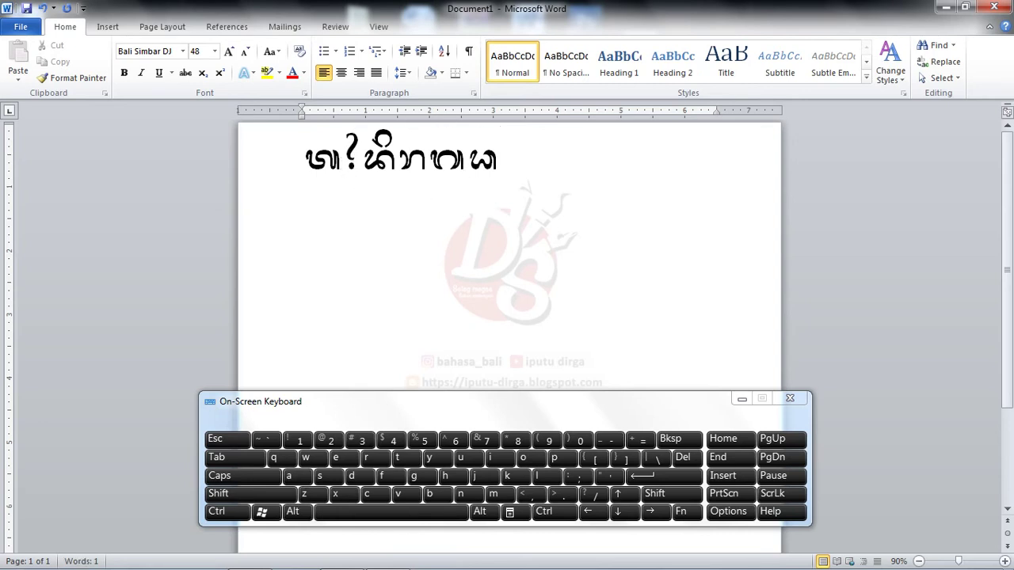
Step: Start a new line and switch Keyman back to the Bali Simbar Dwijendra keyboard
{"action": "mouse_move", "coordinate": [820, 559]}
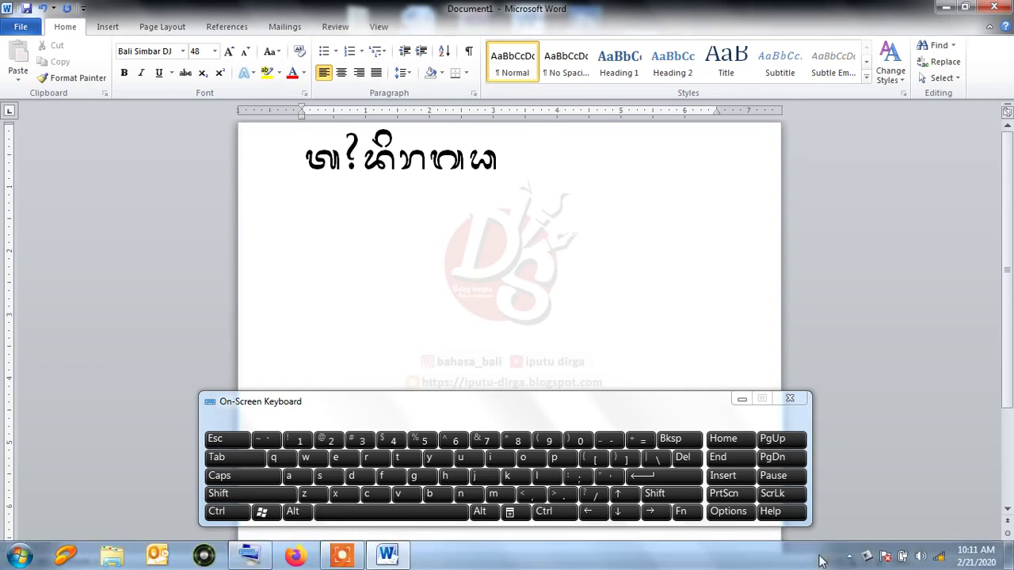
{"action": "left_click", "coordinate": [863, 557]}
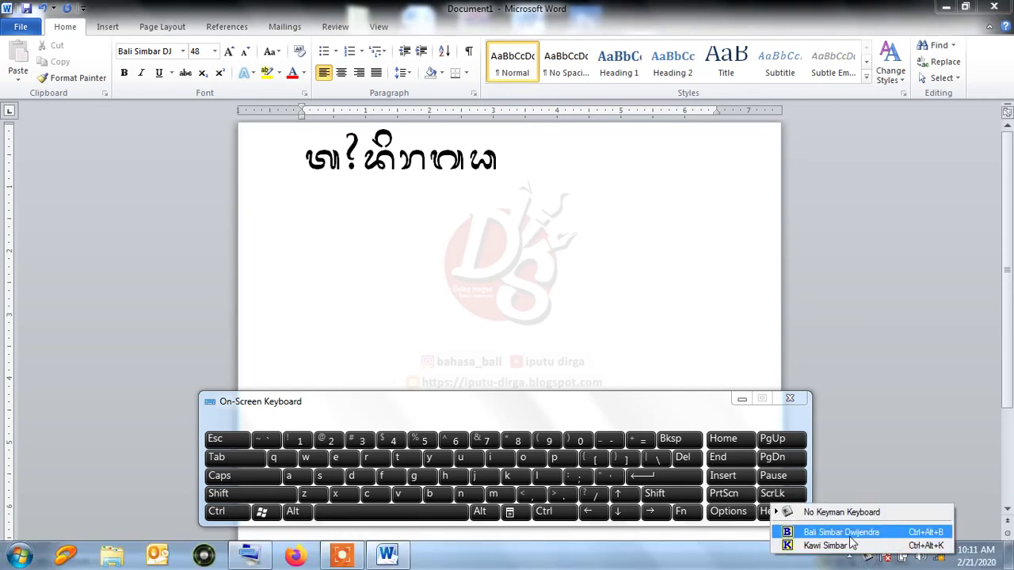
{"action": "left_click", "coordinate": [846, 534]}
{"action": "left_click", "coordinate": [360, 476]}
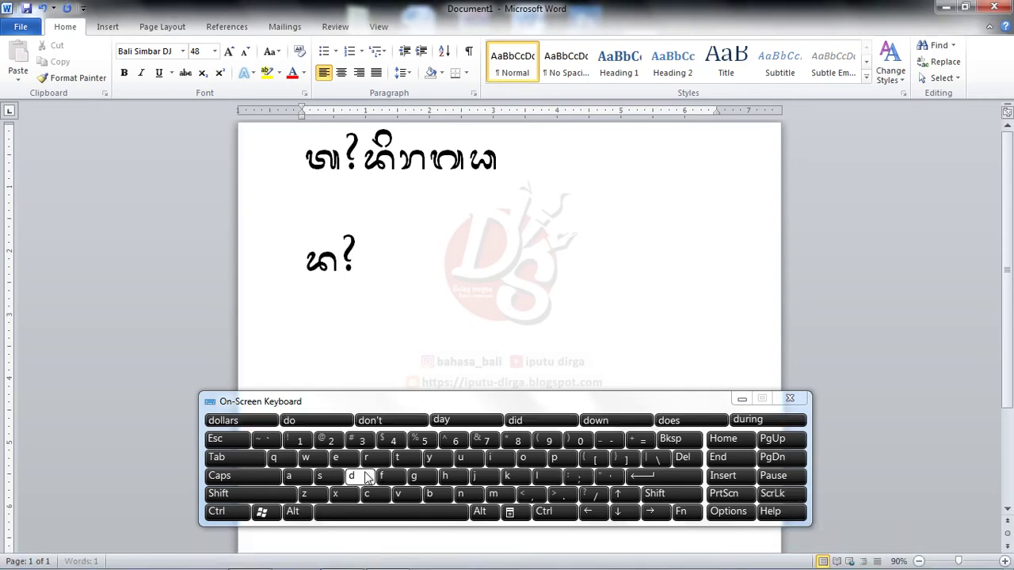
{"action": "left_click", "coordinate": [491, 458]}
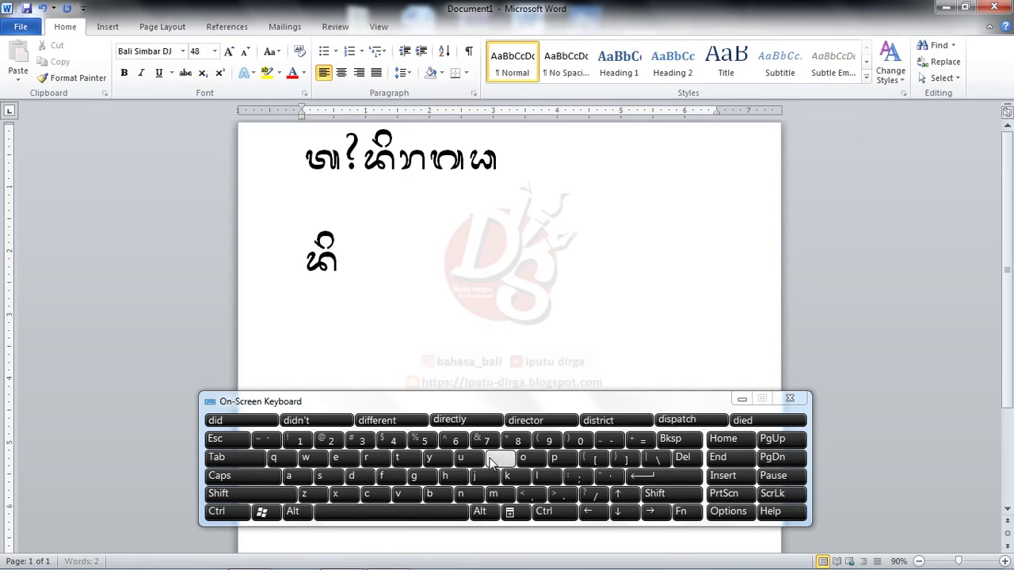
{"action": "left_click", "coordinate": [350, 459]}
{"action": "left_click", "coordinate": [670, 439]}
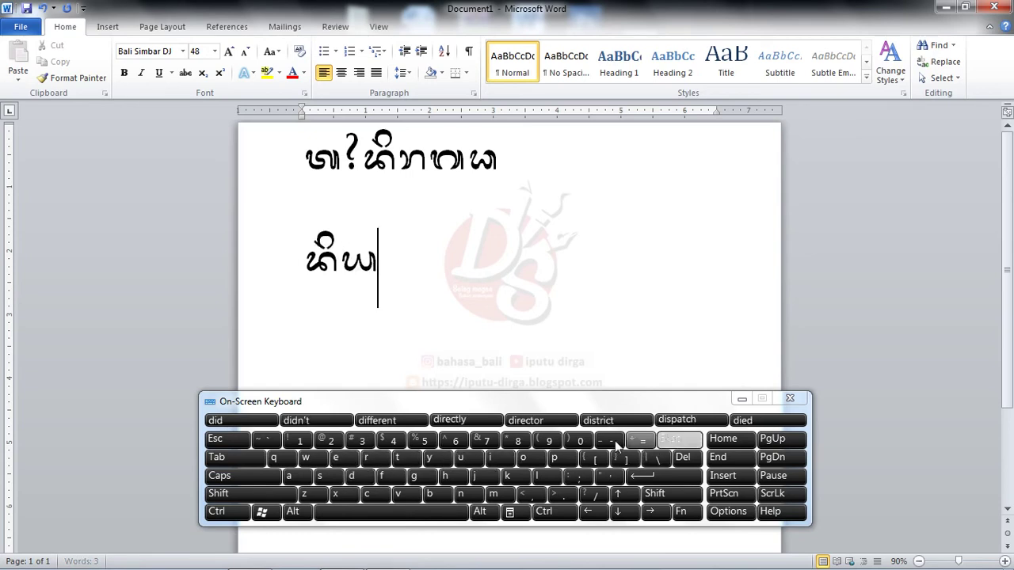
{"action": "left_click", "coordinate": [670, 438]}
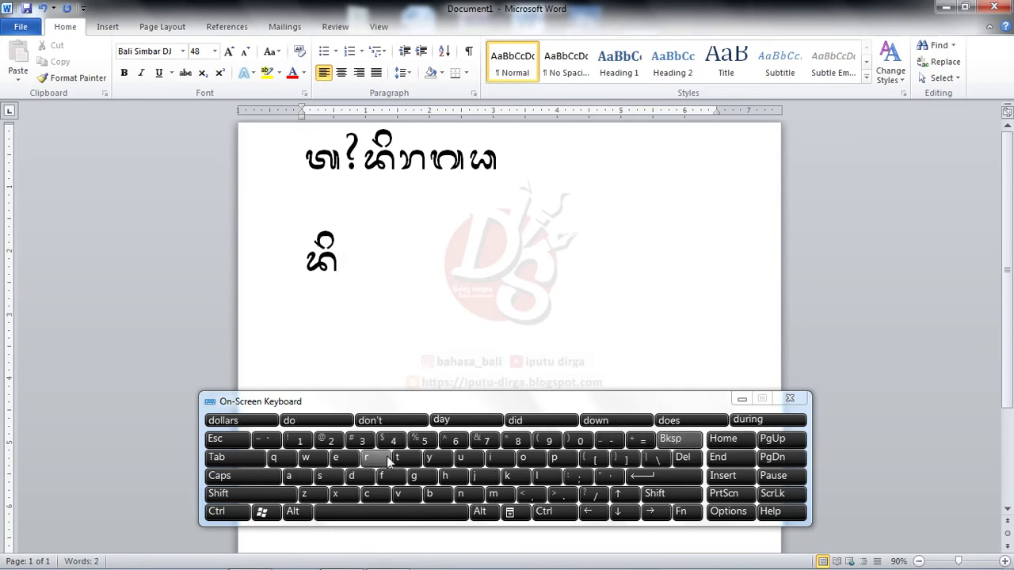
{"action": "left_click", "coordinate": [659, 438]}
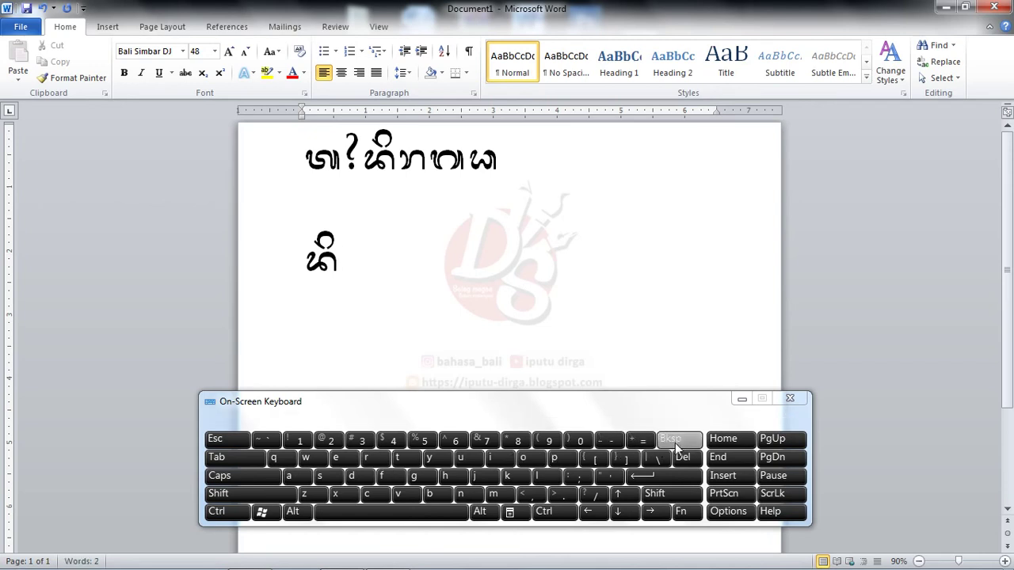
{"action": "left_click", "coordinate": [661, 440]}
{"action": "left_click", "coordinate": [661, 439]}
Step: Enter the author's name again on the second line using the Bali Simbar Dwijendra keyboard
{"action": "left_click", "coordinate": [363, 483]}
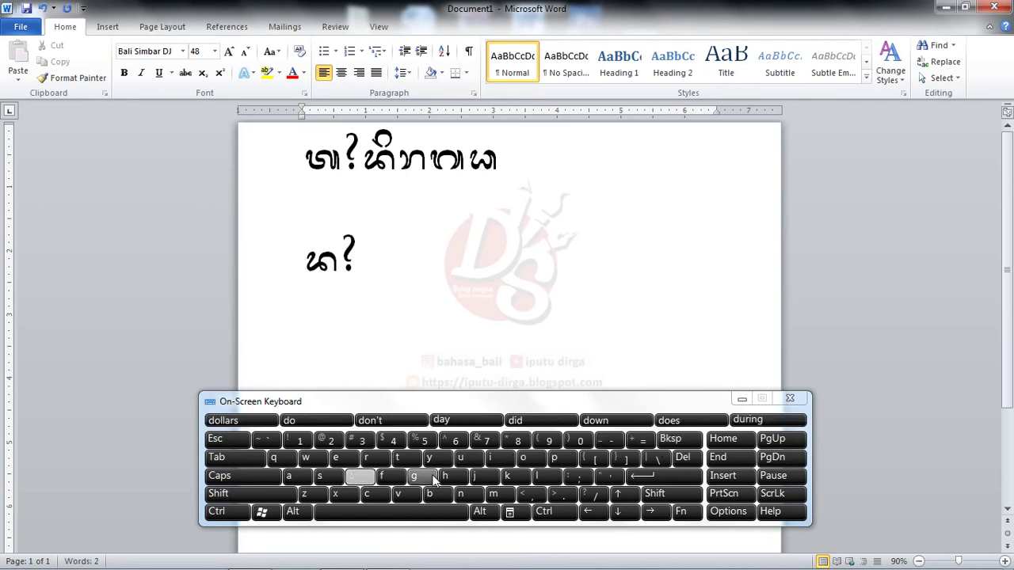
{"action": "left_click", "coordinate": [489, 460]}
{"action": "left_click", "coordinate": [373, 459]}
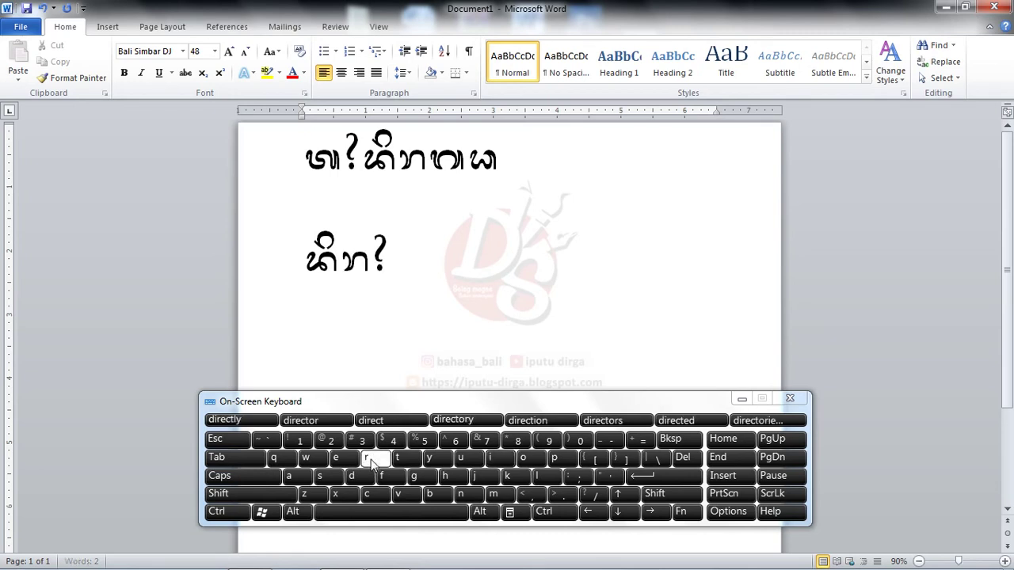
{"action": "left_click", "coordinate": [413, 476]}
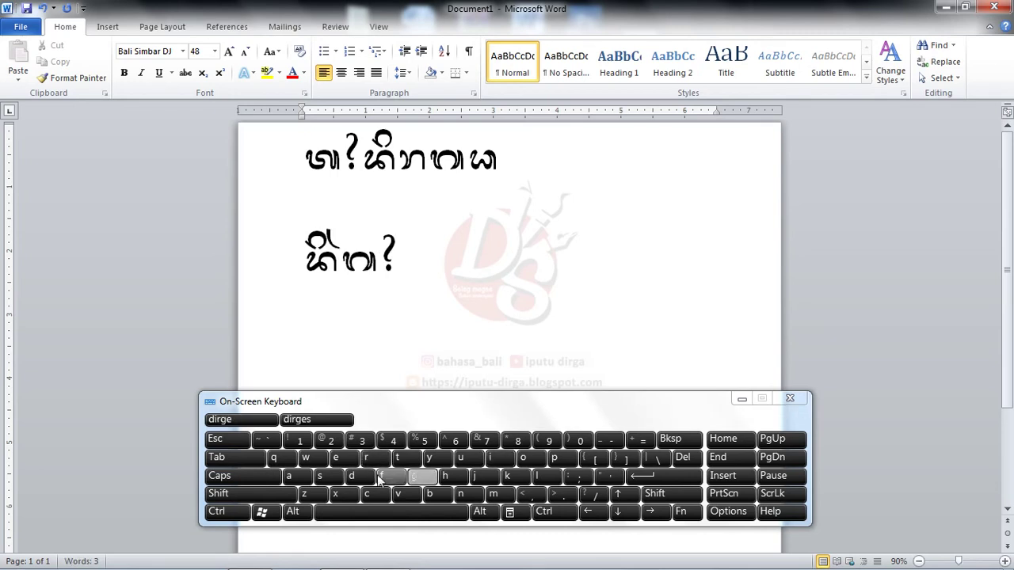
{"action": "left_click", "coordinate": [294, 477]}
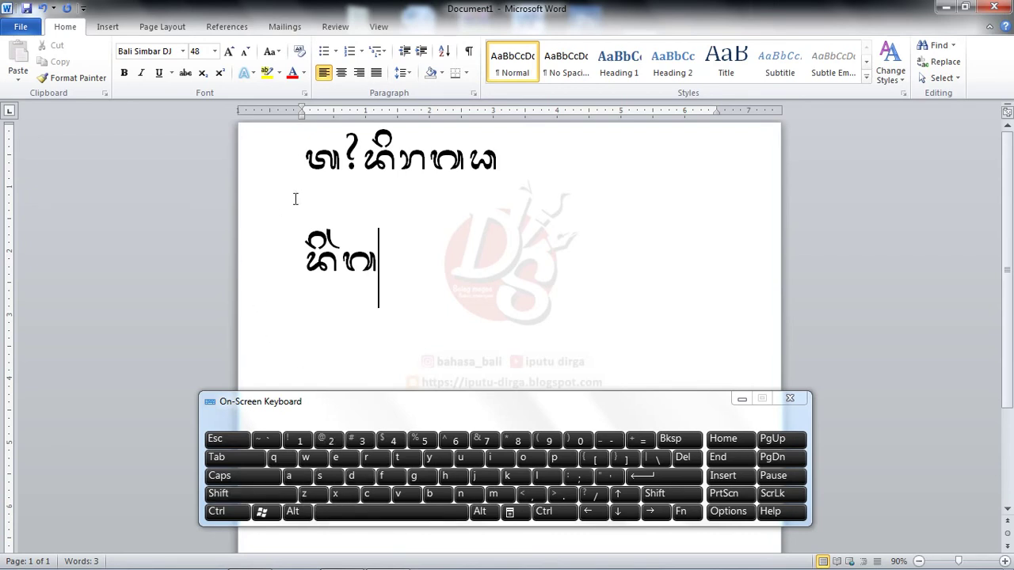
Step: Delete both lines of sample text and enter a short two-character Balinese sample on the first line
{"action": "mouse_move", "coordinate": [844, 552]}
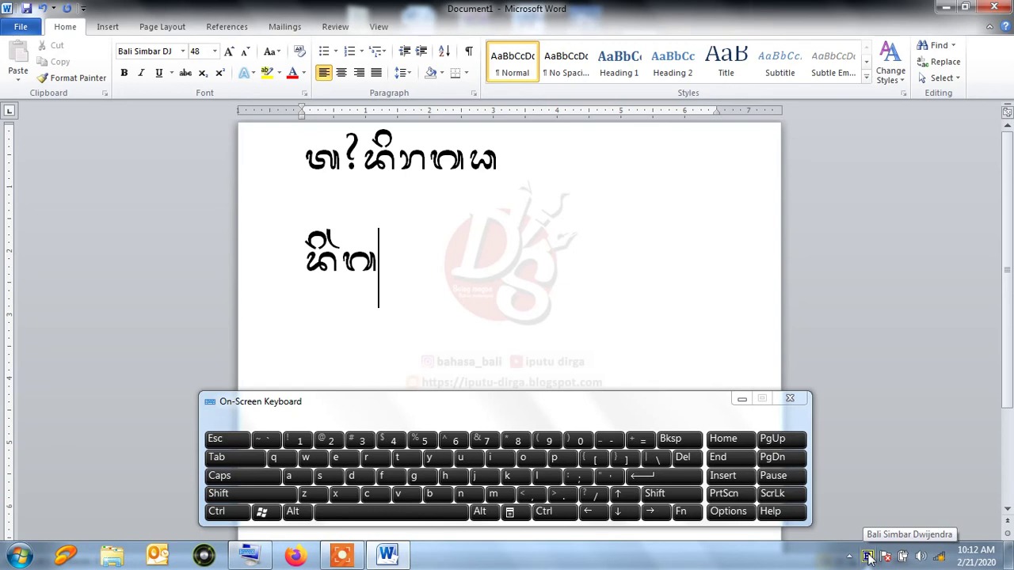
{"action": "left_click_drag", "start_coordinate": [420, 293], "coordinate": [287, 154]}
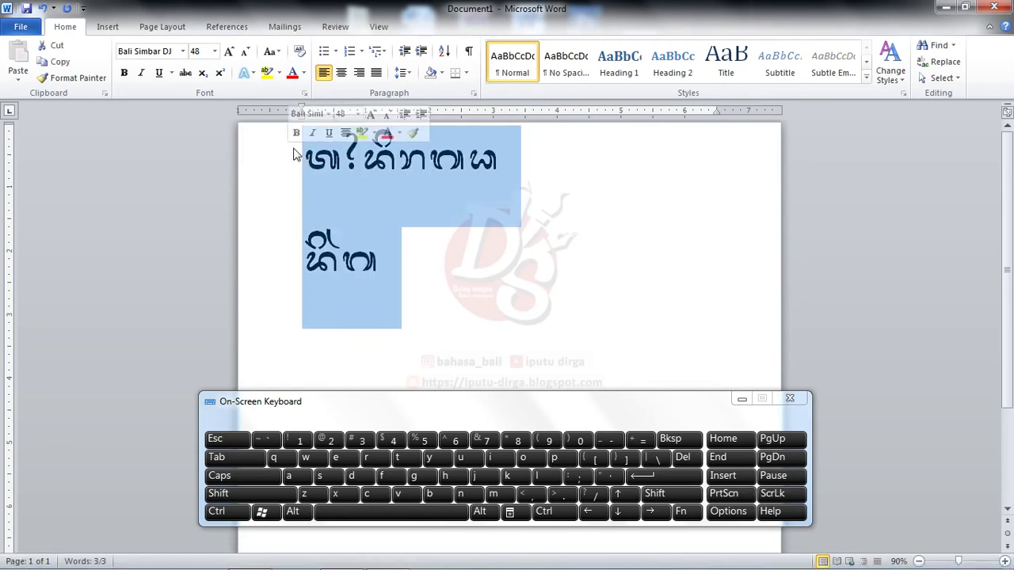
{"action": "key", "text": "BackSpace"}
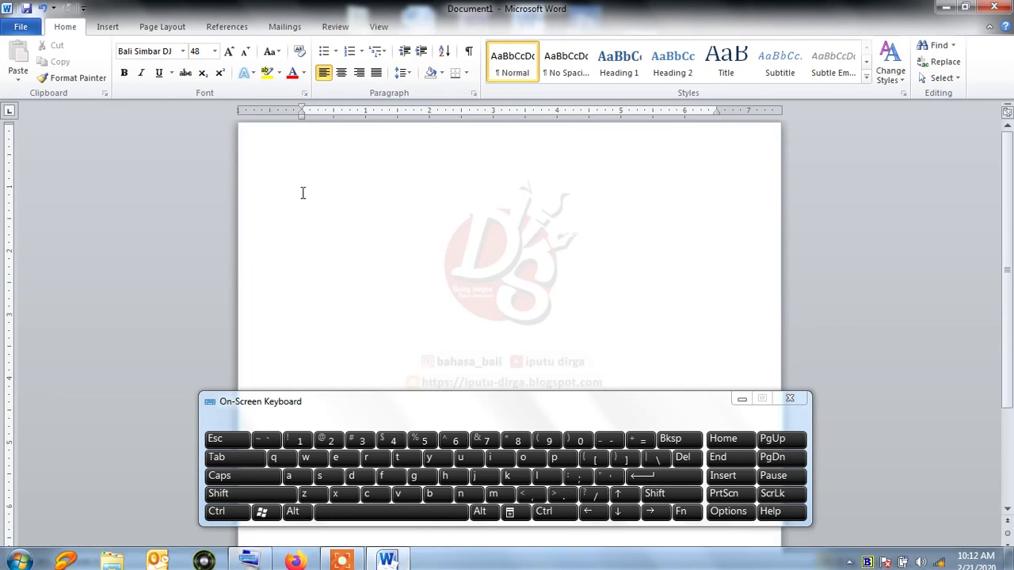
{"action": "left_click", "coordinate": [406, 458]}
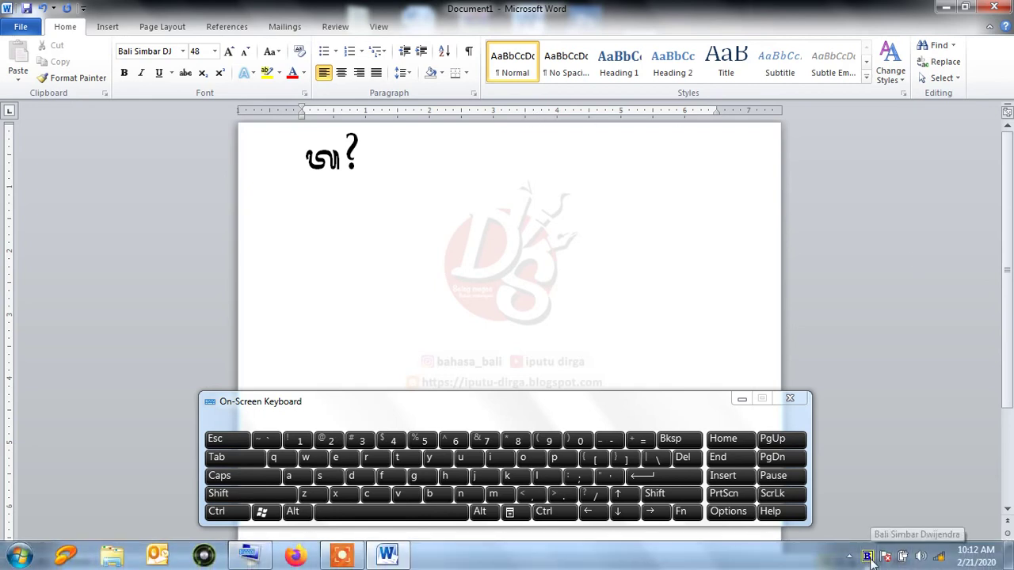
Step: Open Keyman's keyboard list and select the Bali Simbar Dwijendra keyboard
{"action": "left_click", "coordinate": [868, 557]}
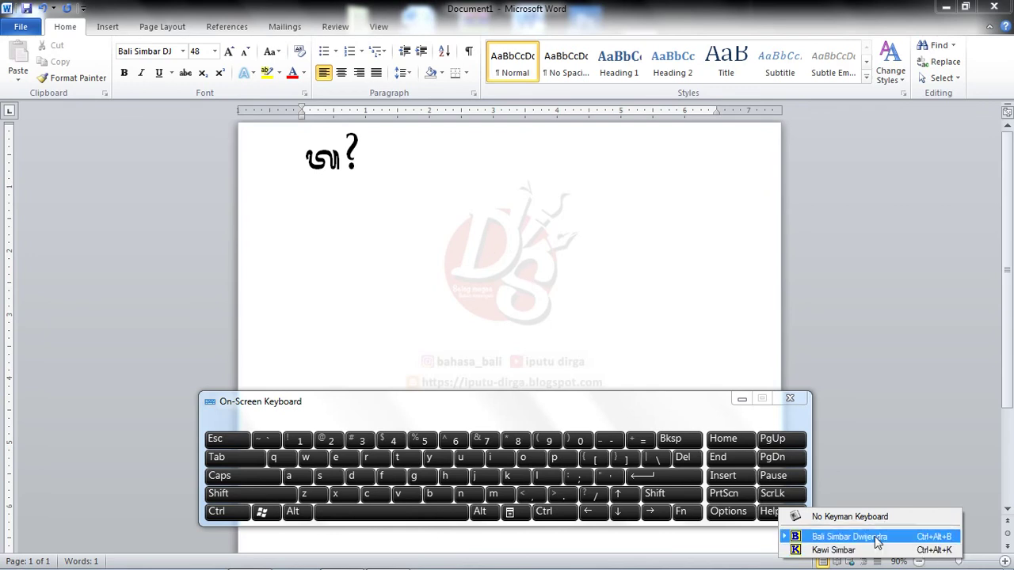
{"action": "mouse_move", "coordinate": [759, 569]}
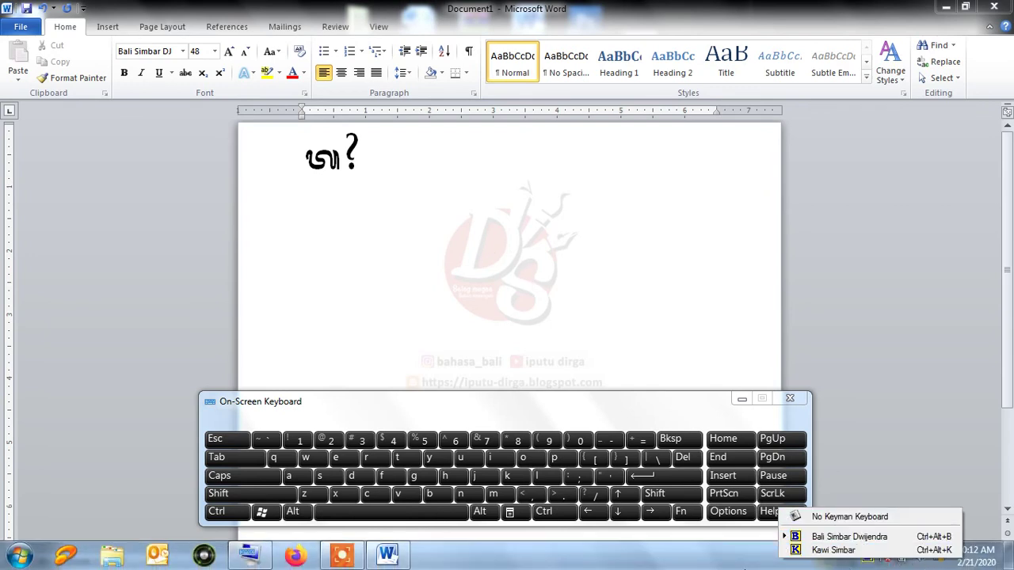
{"action": "left_click", "coordinate": [836, 564]}
{"action": "left_click", "coordinate": [865, 559]}
{"action": "left_click", "coordinate": [864, 540]}
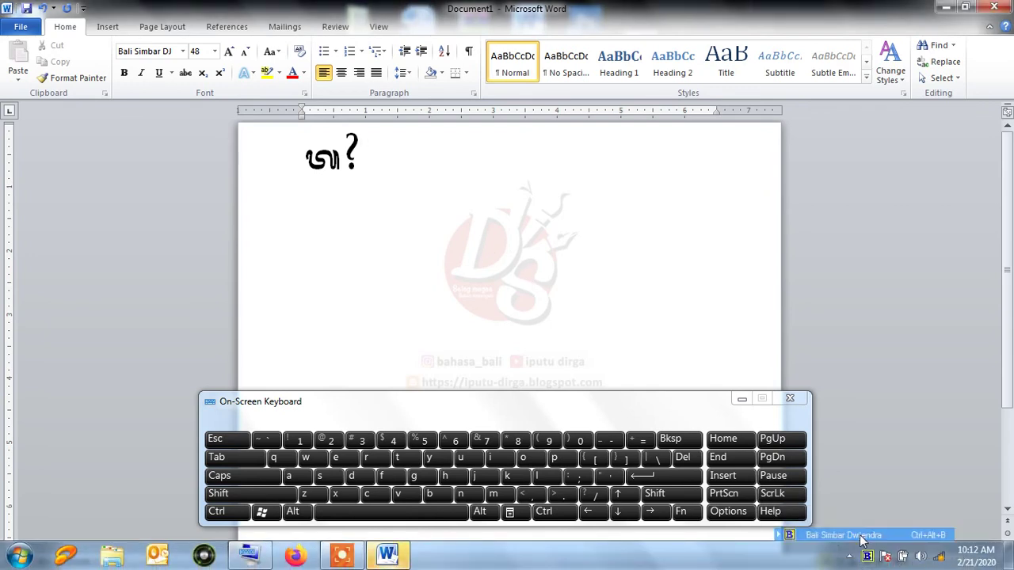